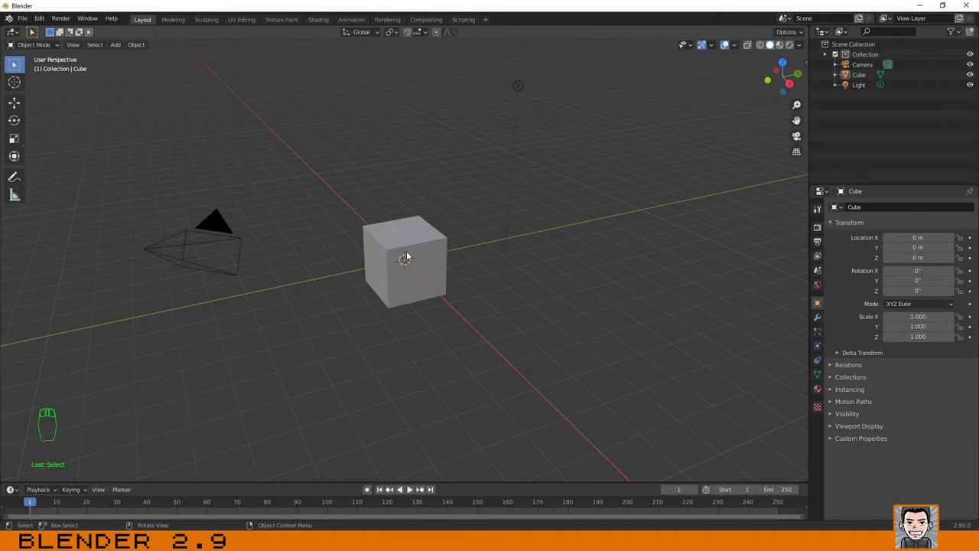
- Orbit around the default cube, then zoom in slightly with the magnifier gizmo
{"action": "middle_click_drag", "start_coordinate": [343, 250], "coordinate": [349, 248]}
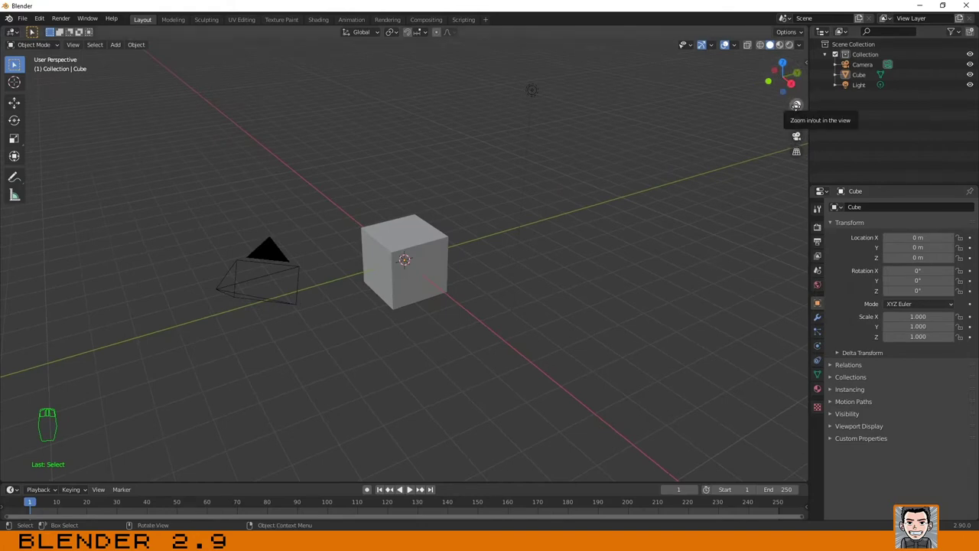
{"action": "left_click_drag", "start_coordinate": [797, 104], "coordinate": [781, 130]}
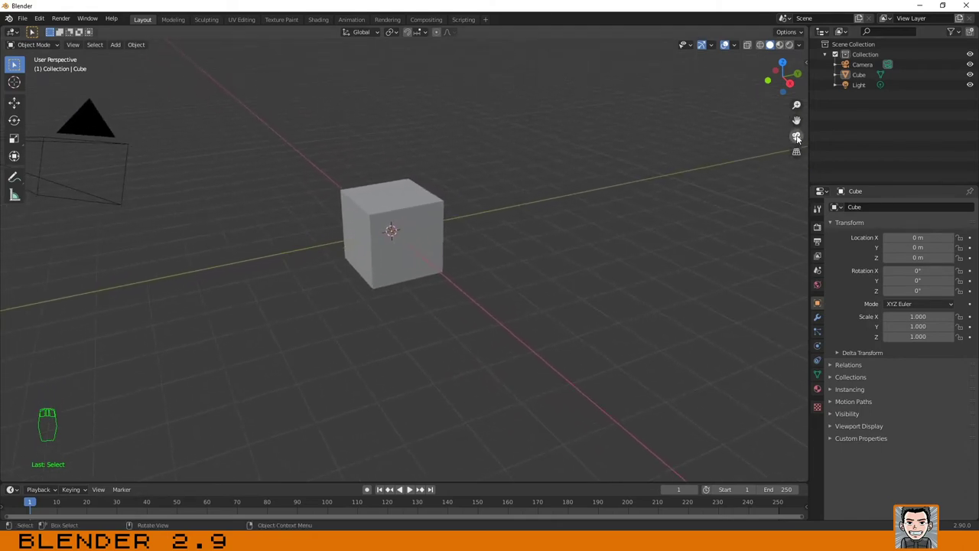
- Look through the scene camera, orbit back out and toggle orthographic briefly before orbiting
{"action": "left_click", "coordinate": [796, 137]}
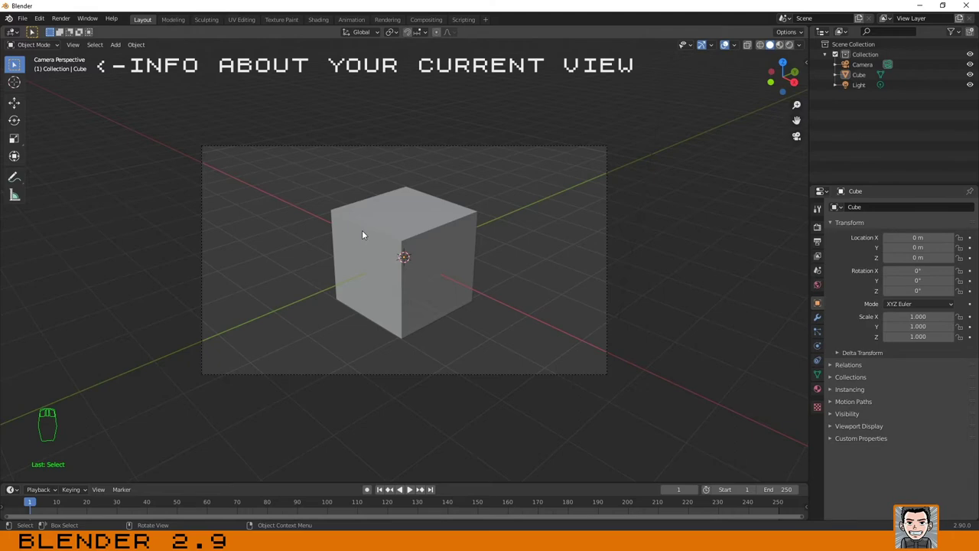
{"action": "middle_click_drag", "start_coordinate": [701, 179], "coordinate": [683, 182]}
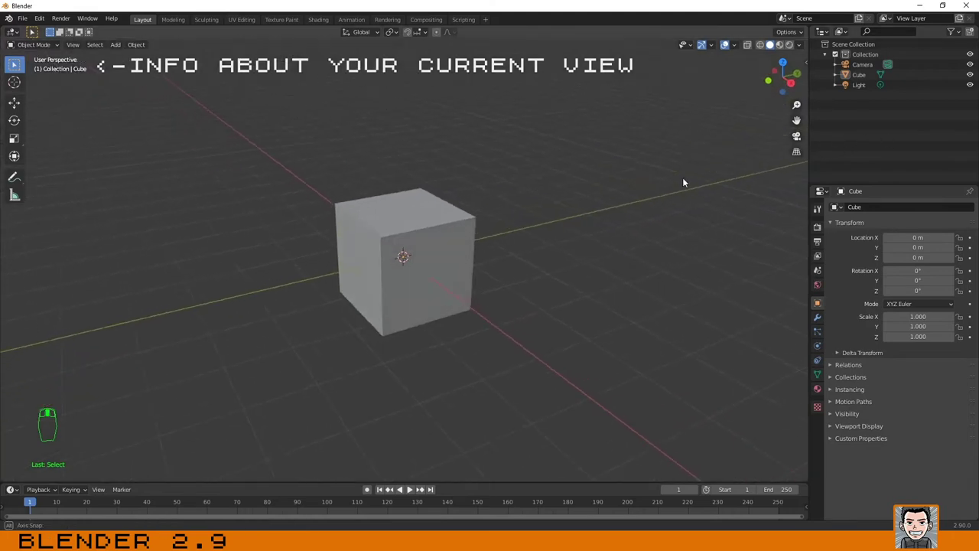
{"action": "left_click", "coordinate": [796, 152]}
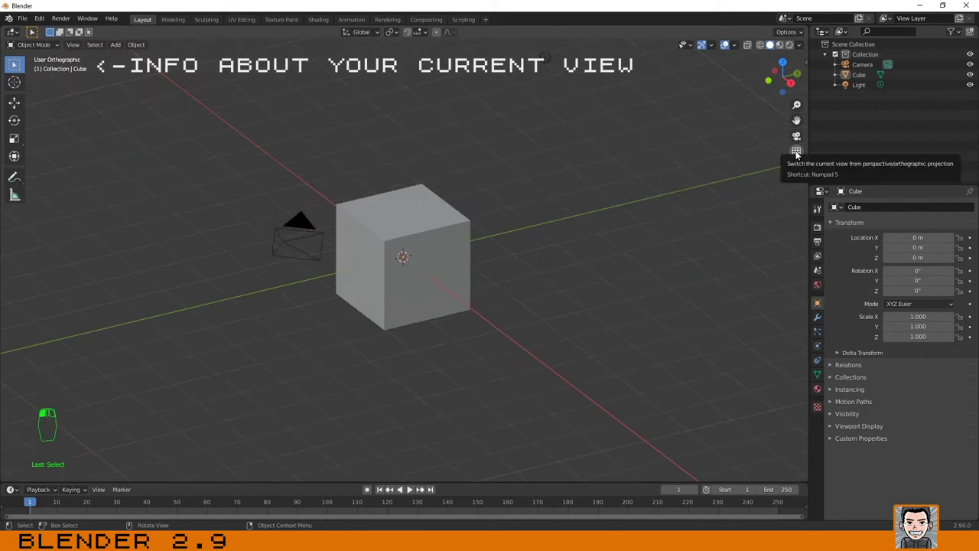
{"action": "left_click", "coordinate": [796, 152]}
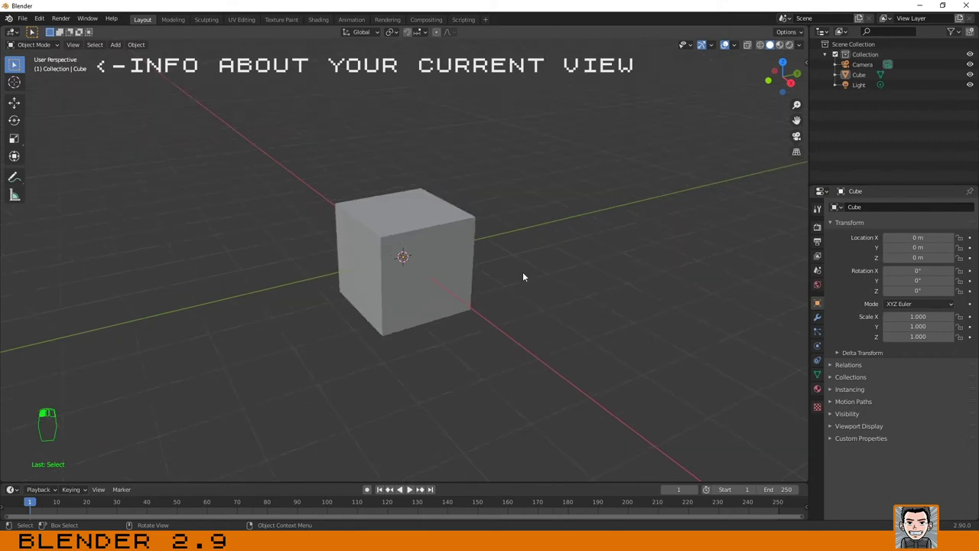
{"action": "middle_click_drag", "start_coordinate": [481, 298], "coordinate": [525, 275]}
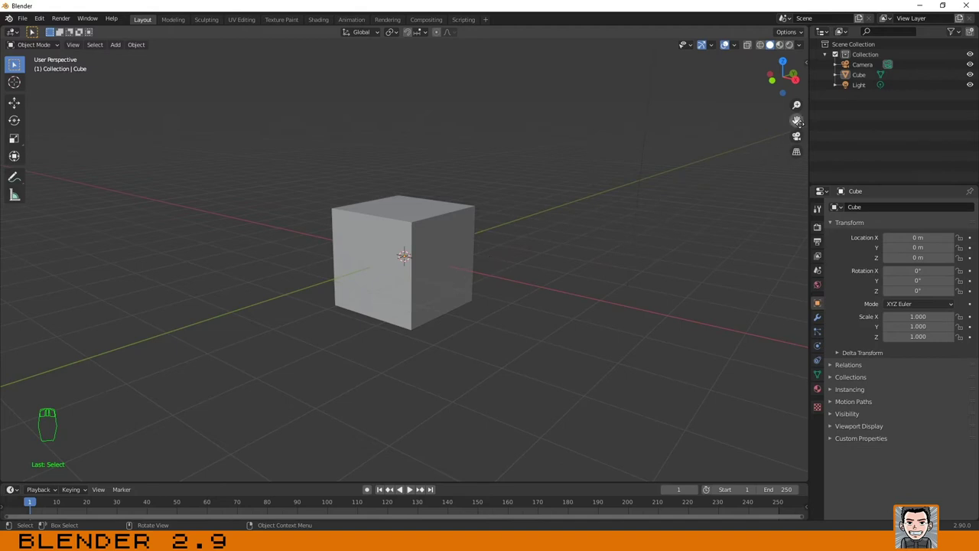
- Orbit the cube in orthographic until the camera sits above it, then return to perspective
{"action": "left_click", "coordinate": [797, 152]}
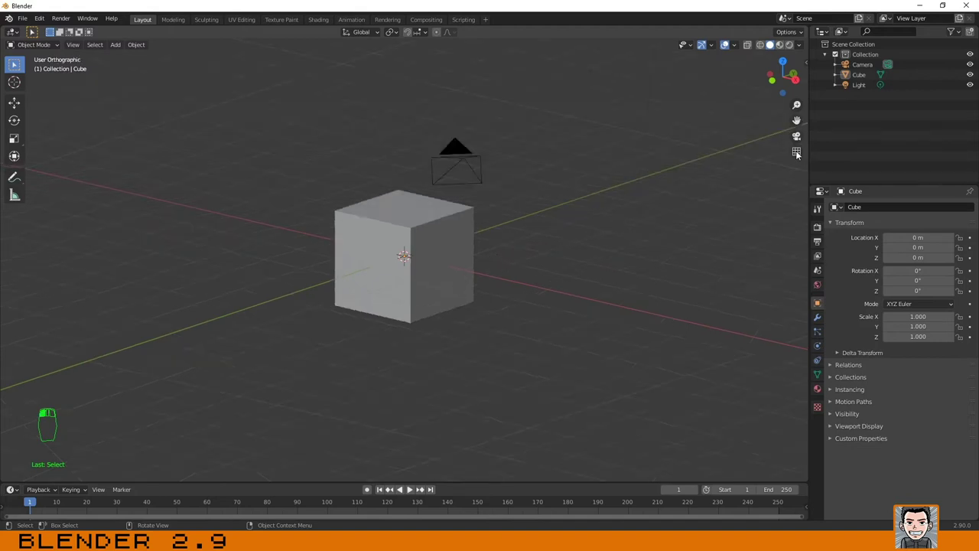
{"action": "middle_click_drag", "start_coordinate": [259, 248], "coordinate": [306, 328]}
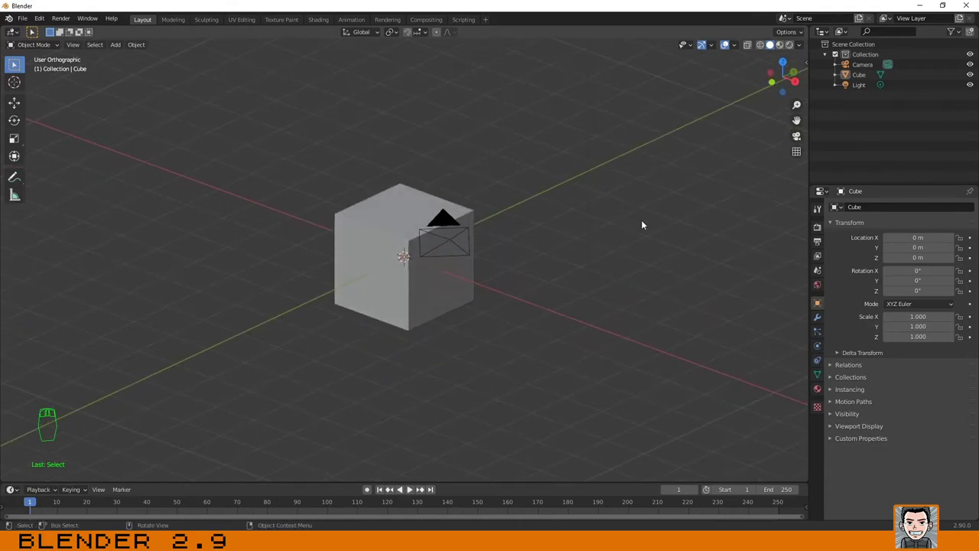
{"action": "middle_click_drag", "start_coordinate": [411, 365], "coordinate": [436, 352]}
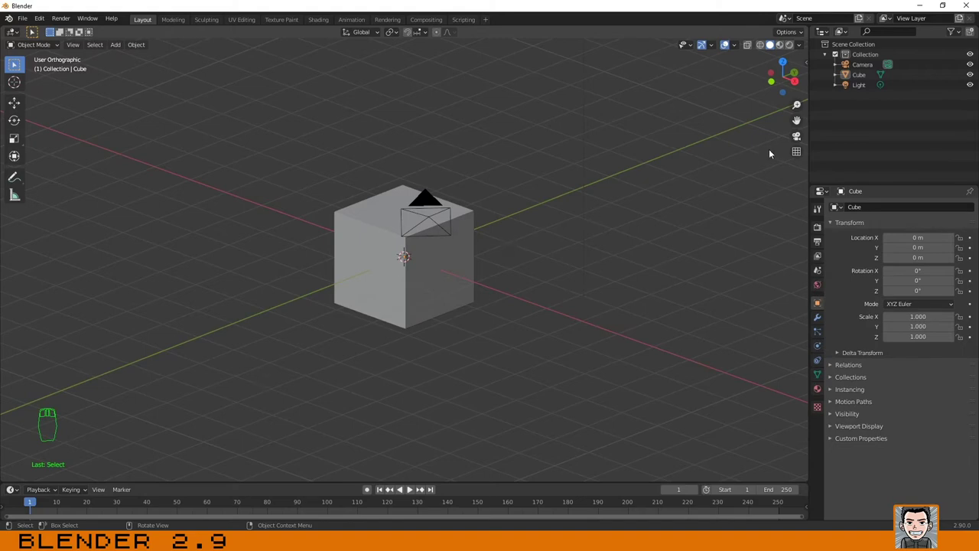
{"action": "left_click", "coordinate": [796, 151]}
- Orbit and zoom around the cube in the perspective view
{"action": "middle_click_drag", "start_coordinate": [268, 319], "coordinate": [271, 266]}
{"action": "scroll", "coordinate": [306, 257], "scroll_direction": "down", "scroll_amount": 3}
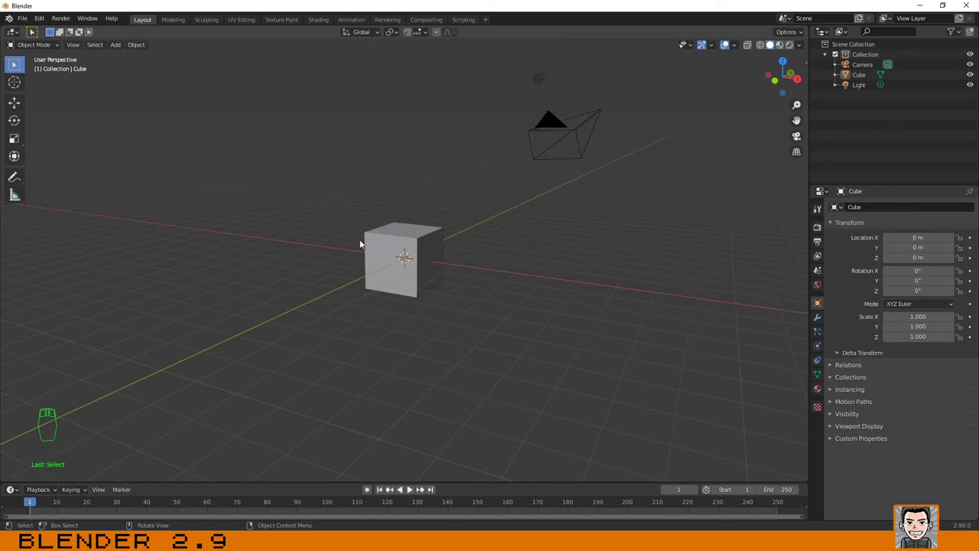
{"action": "scroll", "coordinate": [360, 244], "scroll_direction": "up", "scroll_amount": 4}
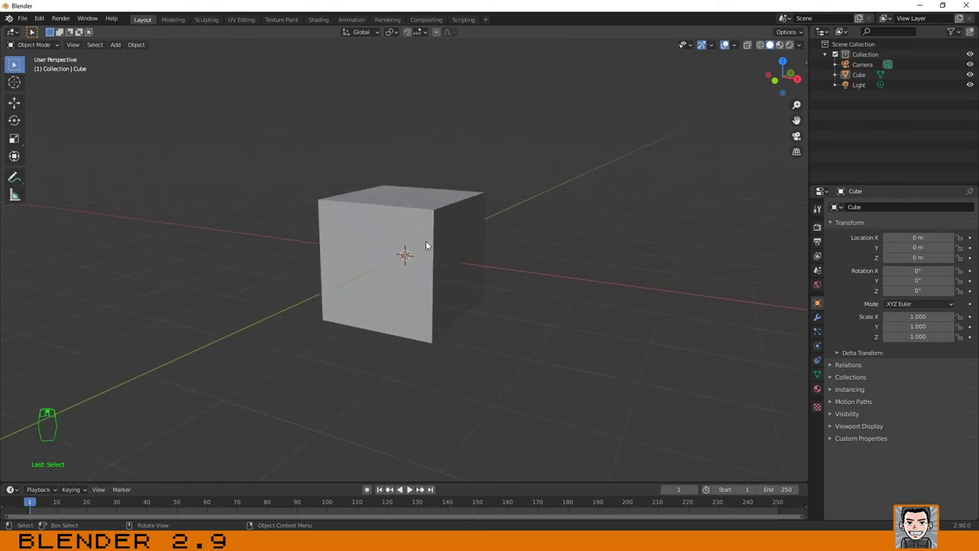
{"action": "scroll", "coordinate": [322, 263], "scroll_direction": "down", "scroll_amount": 3}
{"action": "middle_click_drag", "start_coordinate": [398, 212], "coordinate": [485, 223]}
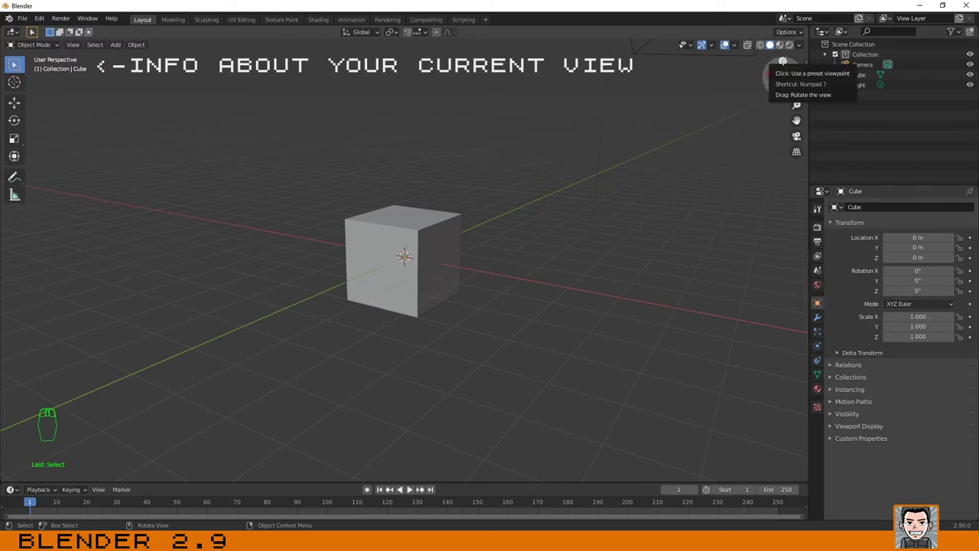
- Snap to the top, bottom and right views, then orbit into an angled User Perspective
{"action": "left_click", "coordinate": [782, 62]}
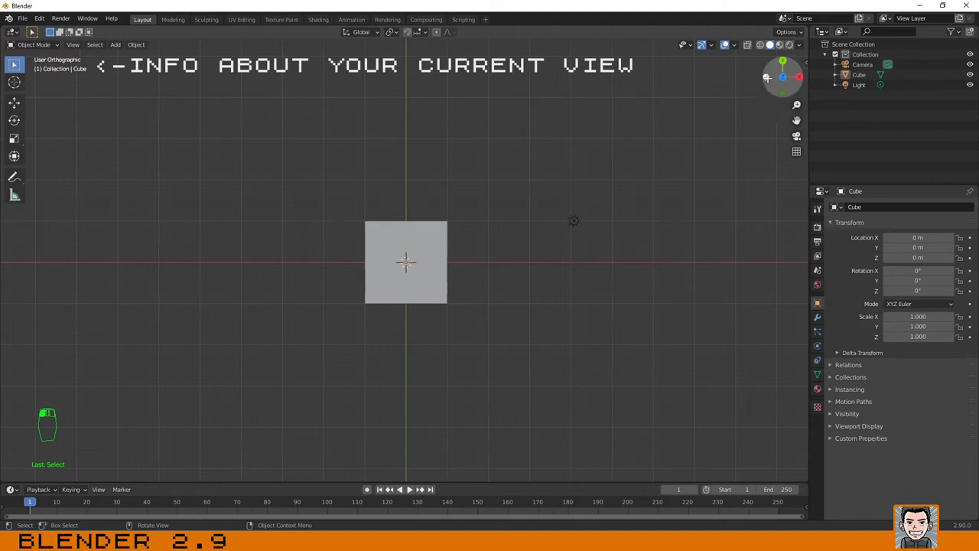
{"action": "left_click_drag", "start_coordinate": [768, 77], "coordinate": [784, 93]}
{"action": "left_click", "coordinate": [785, 93]}
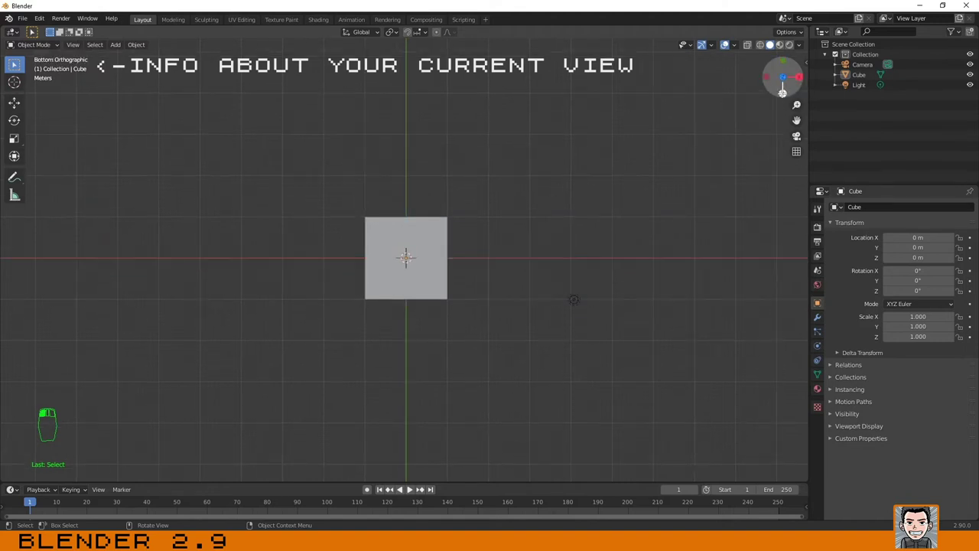
{"action": "left_click", "coordinate": [799, 76]}
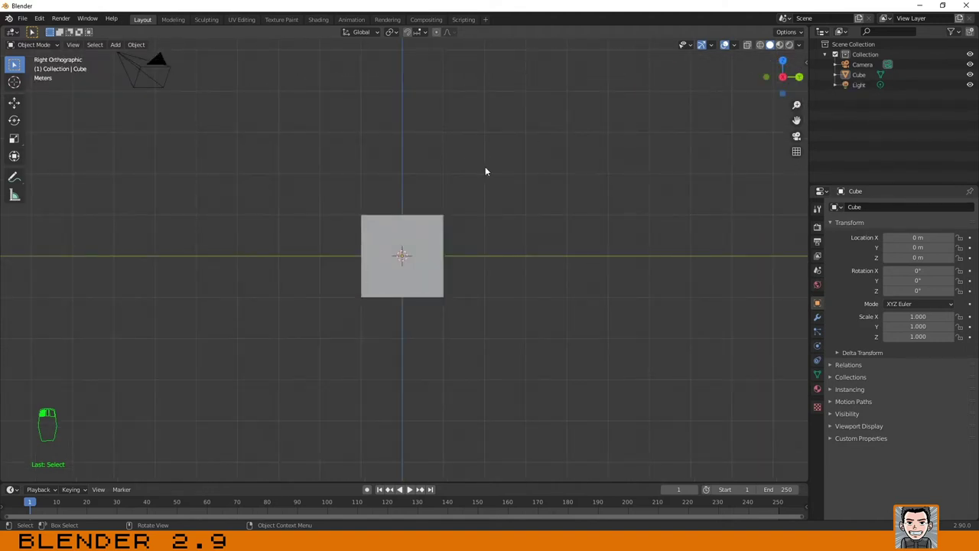
{"action": "middle_click_drag", "start_coordinate": [561, 162], "coordinate": [546, 196]}
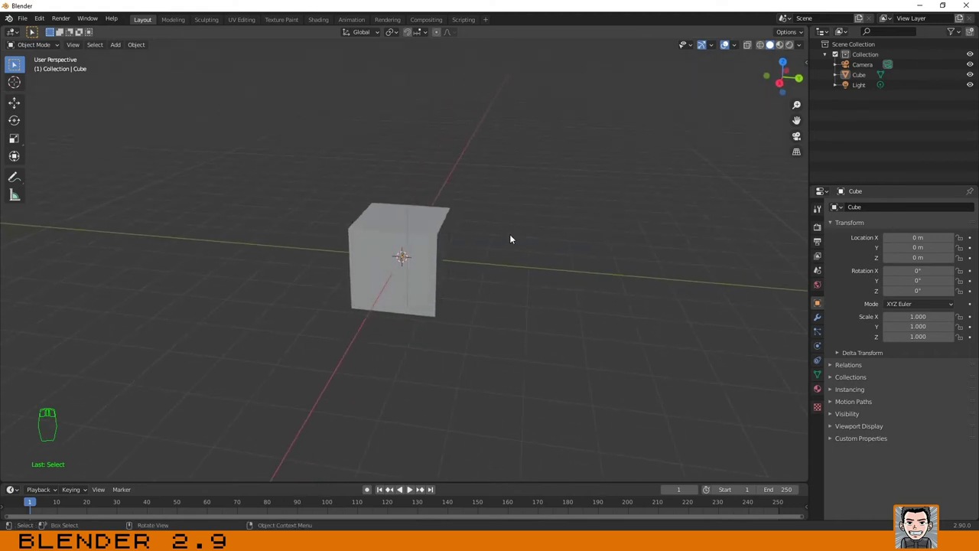
{"action": "middle_click_drag", "start_coordinate": [546, 241], "coordinate": [530, 230]}
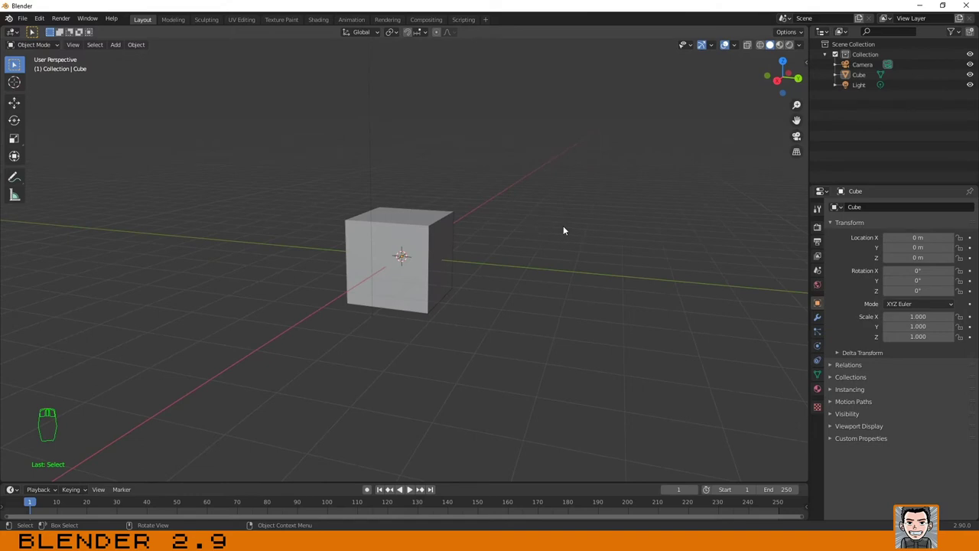
- Cycle through the front, back, right, left, top and bottom preset views using the numpad
{"action": "key", "text": "KP_1"}
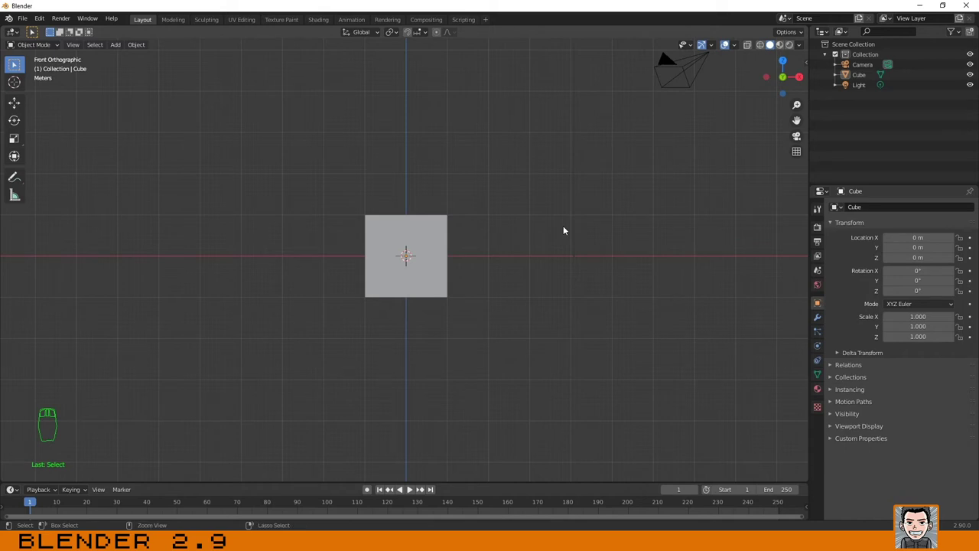
{"action": "key", "text": "ctrl+KP_1"}
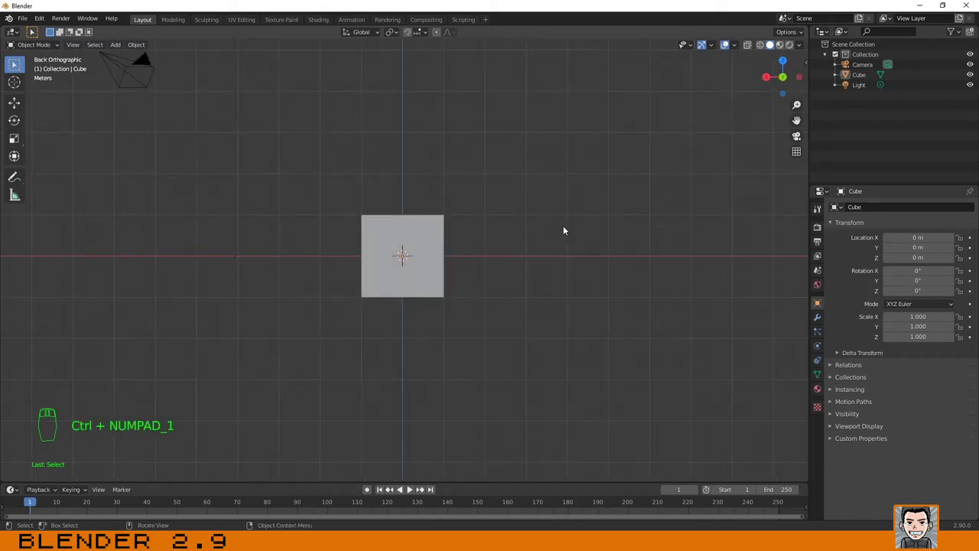
{"action": "key", "text": "KP_3"}
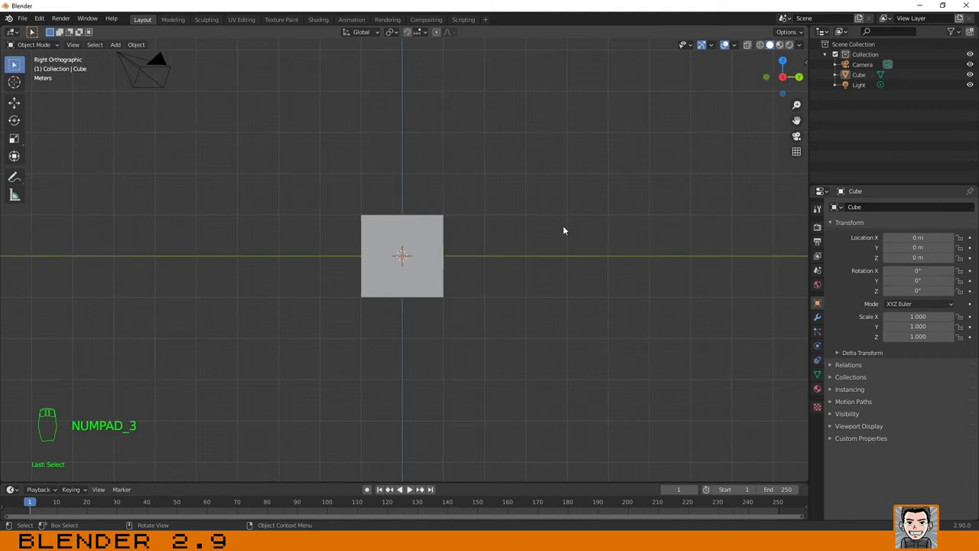
{"action": "key", "text": "ctrl+KP_3"}
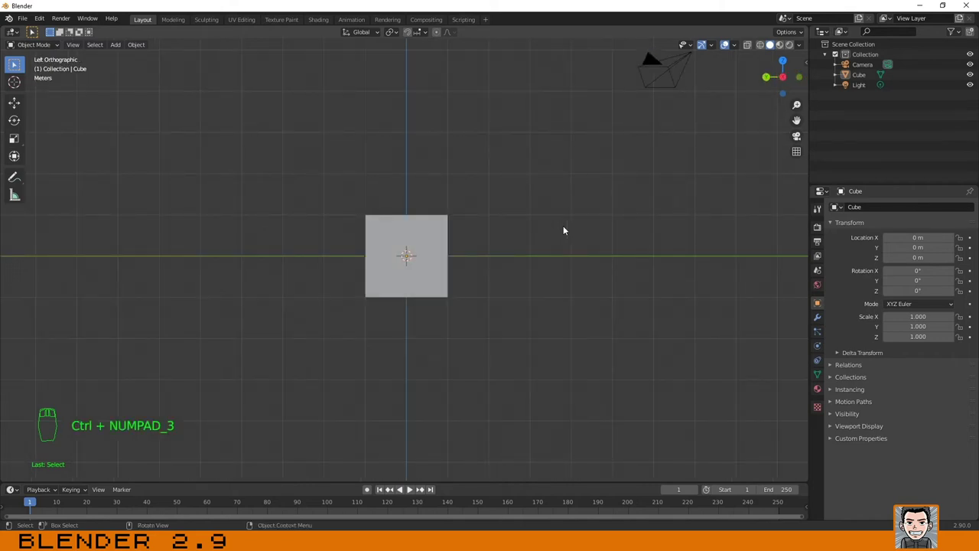
{"action": "key", "text": "KP_7"}
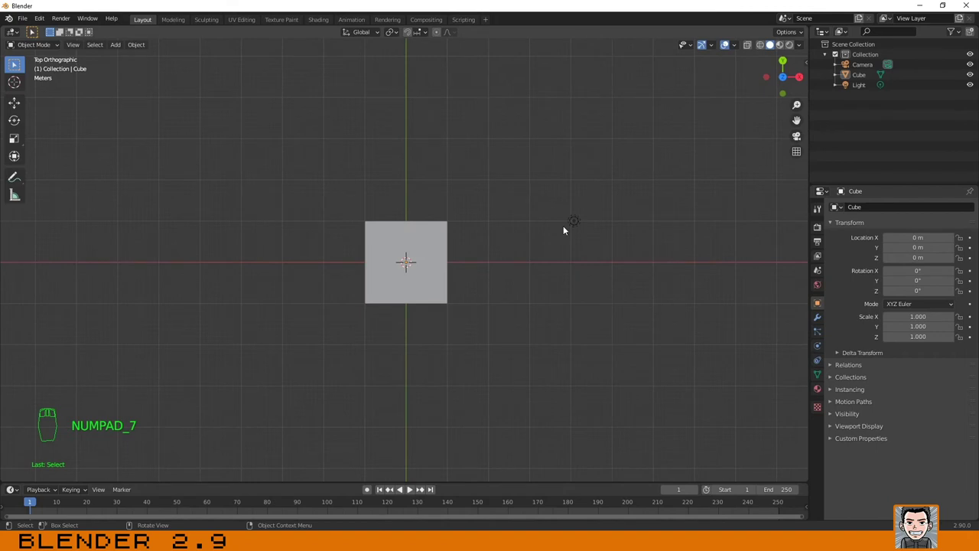
{"action": "key", "text": "ctrl+KP_7"}
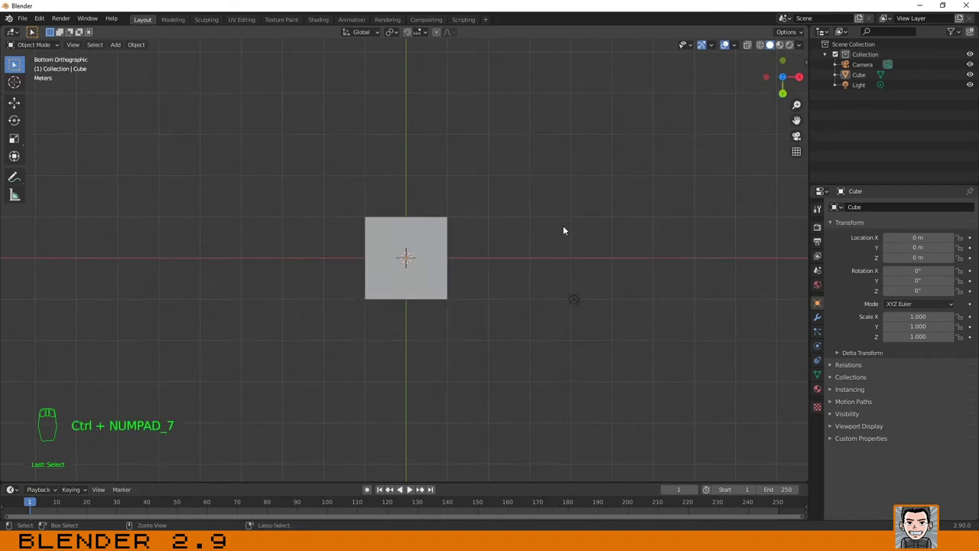
- Tick Emulate Numpad under Edit > Preferences > Input, then close the Preferences window
{"action": "left_click", "coordinate": [38, 20]}
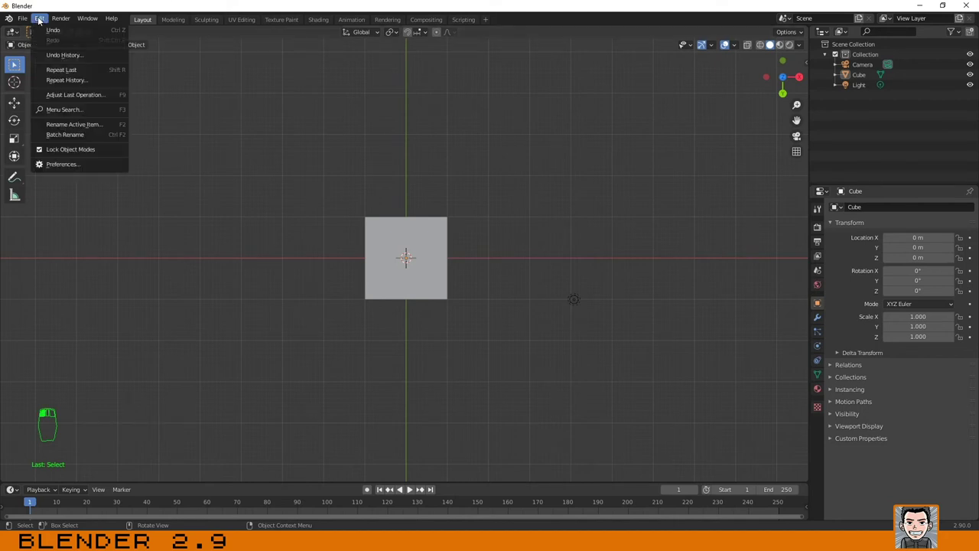
{"action": "left_click", "coordinate": [64, 164]}
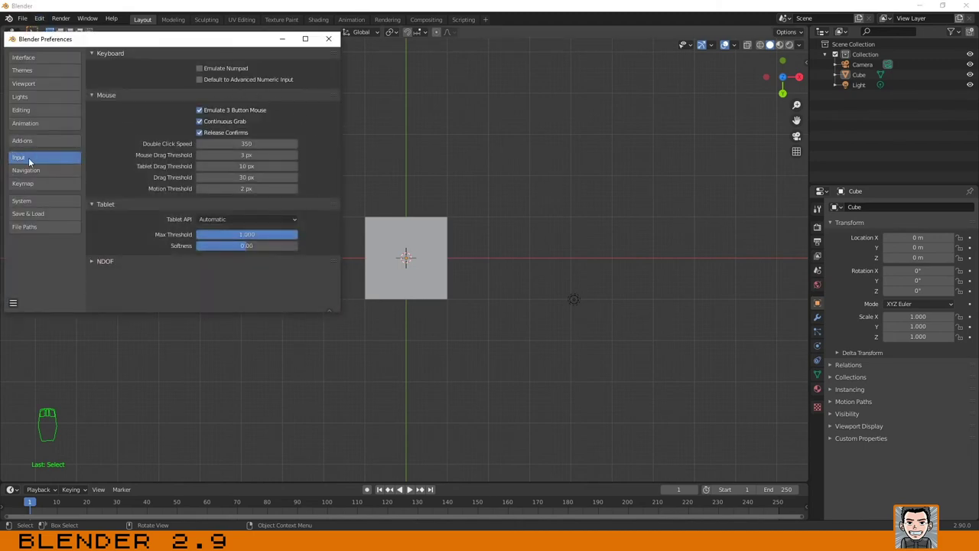
{"action": "left_click", "coordinate": [200, 69]}
{"action": "left_click", "coordinate": [329, 39]}
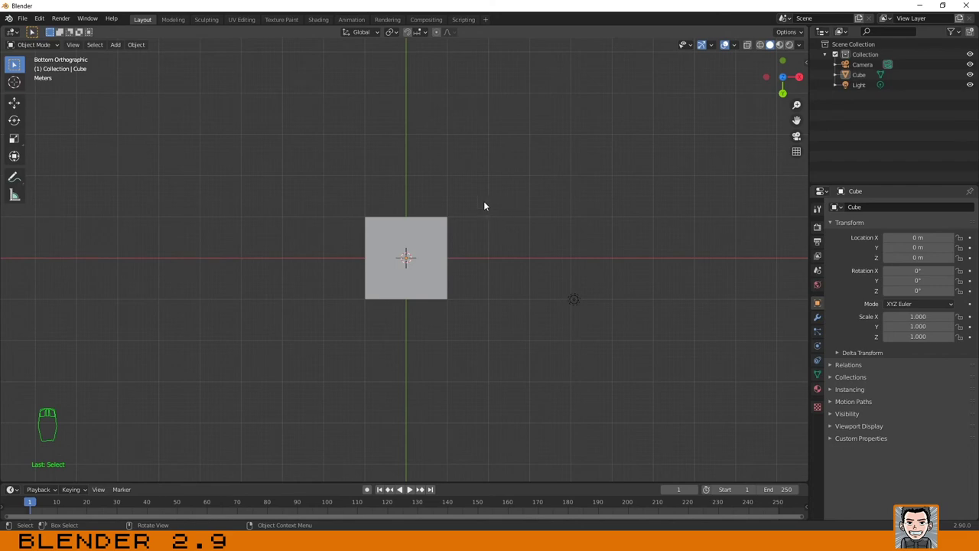
- Orbit to an angled view, then toggle orthographic and perspective via Numpad 5 and the gizmo
{"action": "left_click_drag", "start_coordinate": [501, 192], "coordinate": [463, 321], "text": "alt"}
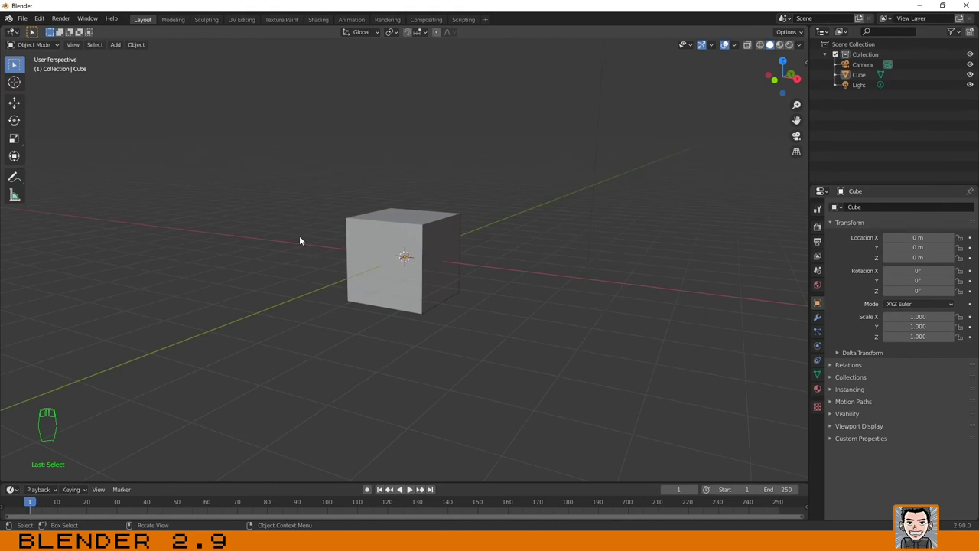
{"action": "left_click_drag", "start_coordinate": [299, 240], "coordinate": [540, 253], "text": "alt"}
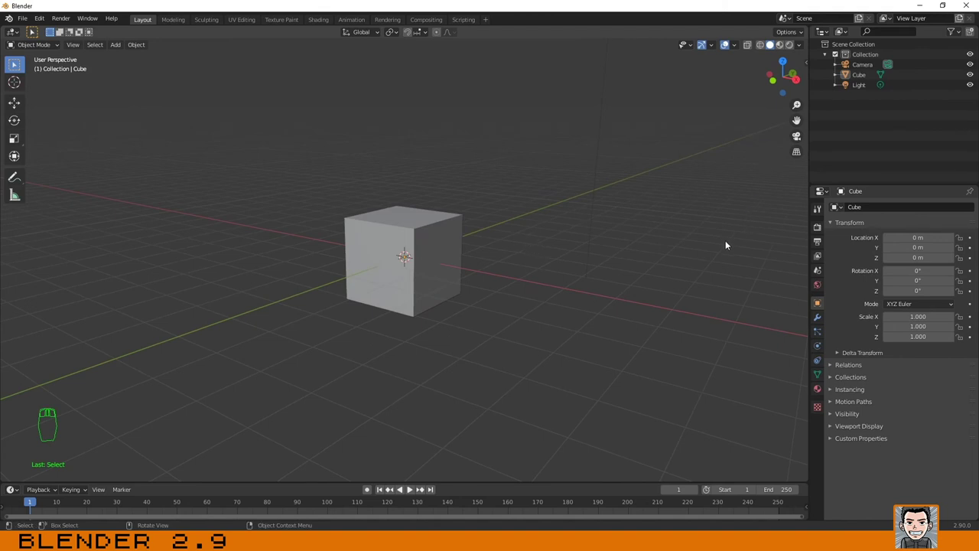
{"action": "key", "text": "KP_5"}
{"action": "key", "text": "KP_5"}
{"action": "left_click", "coordinate": [797, 152]}
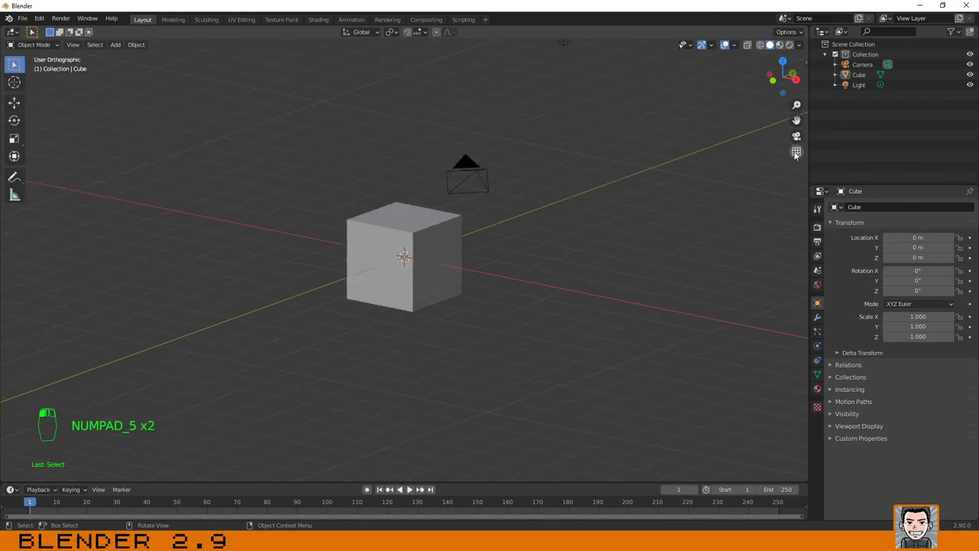
{"action": "left_click", "coordinate": [796, 153]}
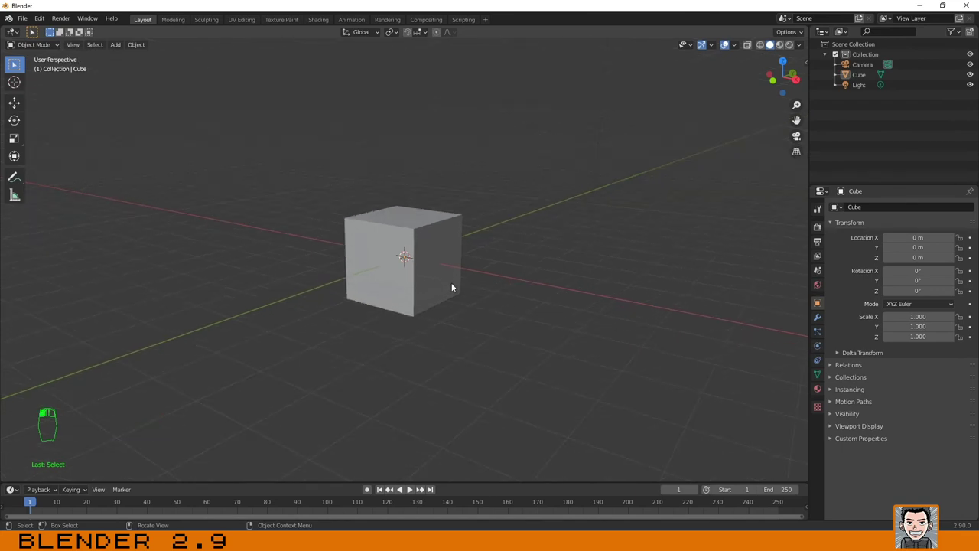
{"action": "key", "text": "KP_5"}
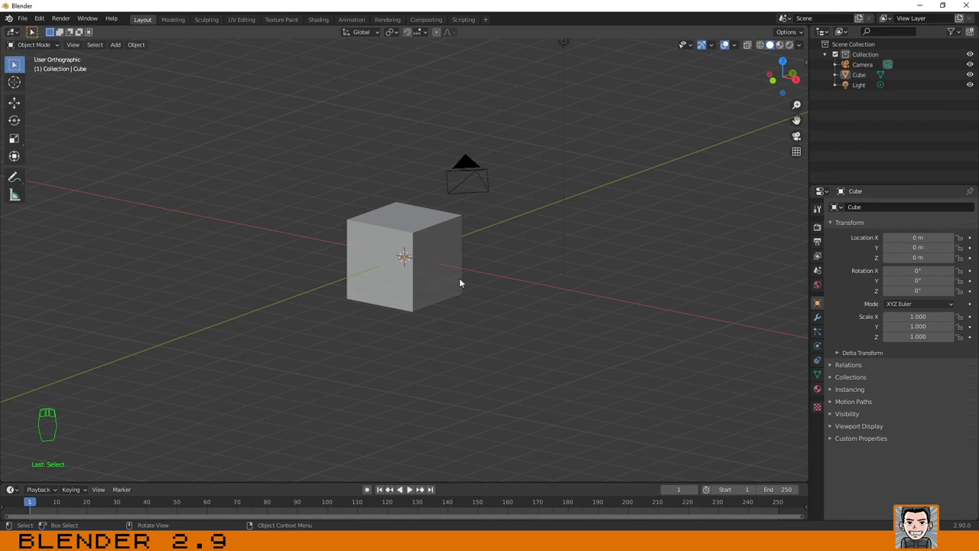
- Zoom in and out on the orthographic view, then orbit so the camera shows above the cube
{"action": "scroll", "coordinate": [466, 224], "scroll_direction": "up", "scroll_amount": 3}
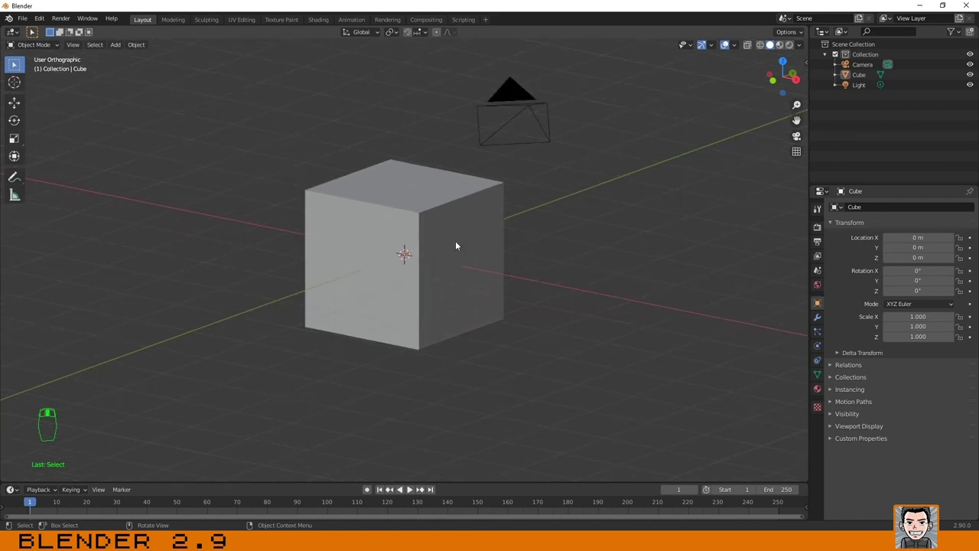
{"action": "scroll", "coordinate": [455, 245], "scroll_direction": "down", "scroll_amount": 2}
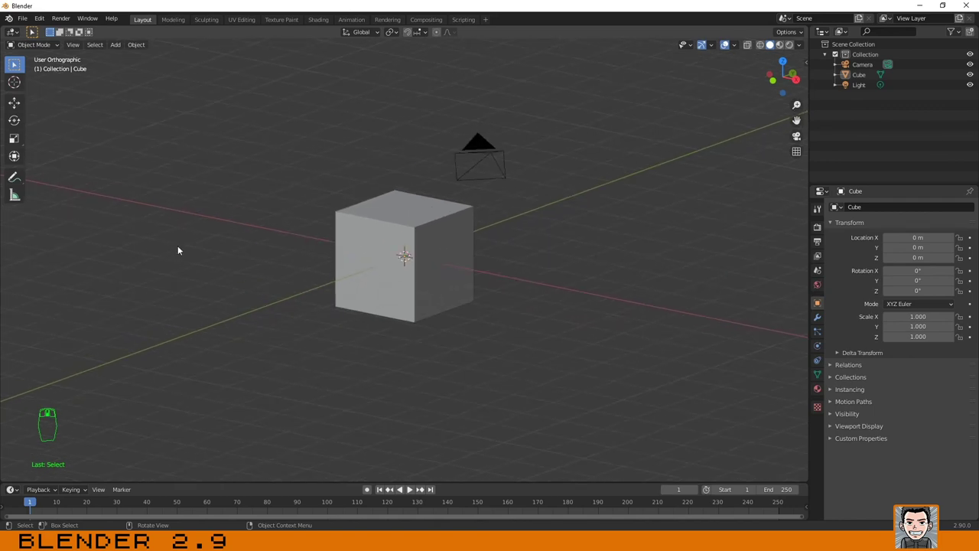
{"action": "mouse_move", "coordinate": [495, 265]}
{"action": "middle_mouse_down"}
{"action": "mouse_move", "coordinate": [502, 280]}
{"action": "mouse_move", "coordinate": [496, 253]}
{"action": "mouse_move", "coordinate": [504, 260]}
{"action": "middle_mouse_up"}
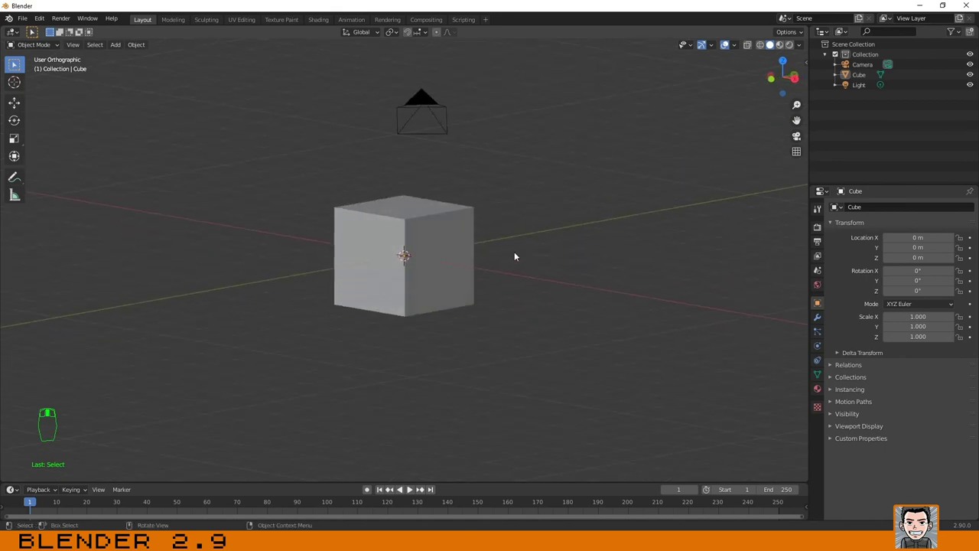